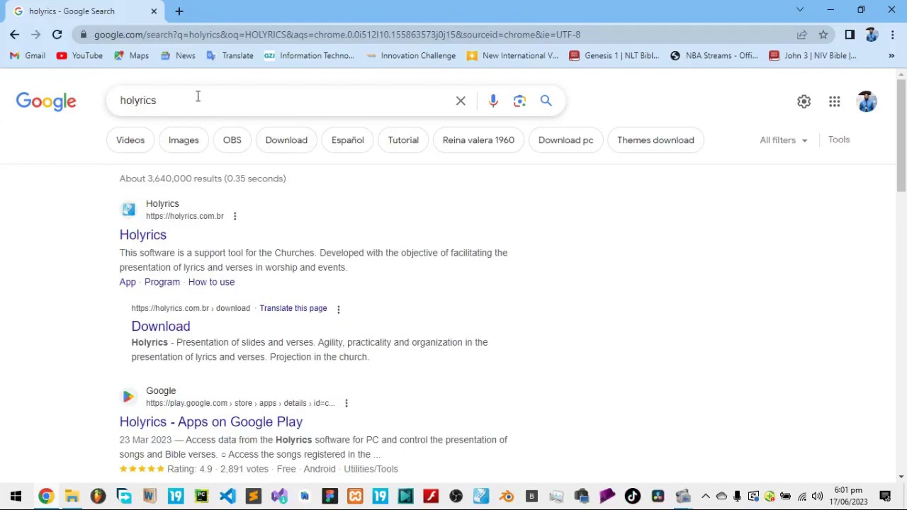
Open the Holyrics website from the search results and scroll through its home page
drag(170, 97, 63, 99)
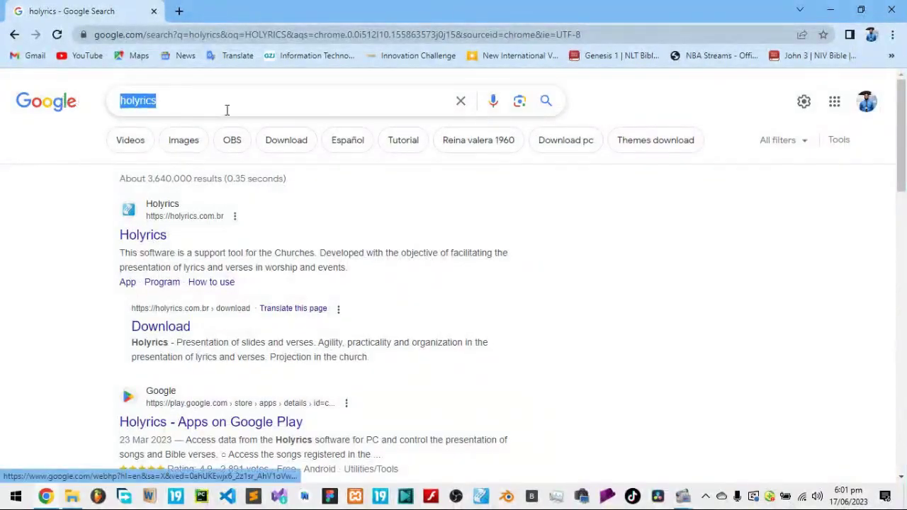
click(674, 267)
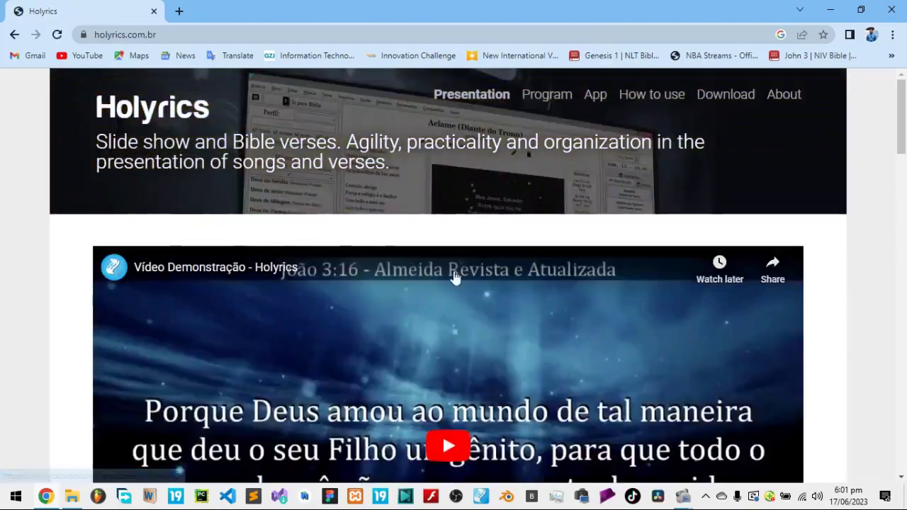
scroll(525, 300, down, 10)
scroll(524, 300, down, 5)
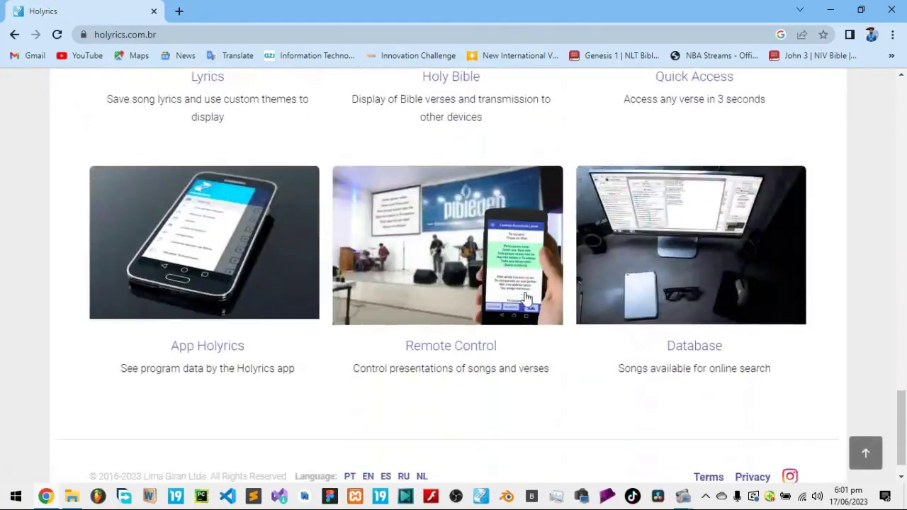
scroll(525, 300, up, 12)
scroll(527, 298, up, 8)
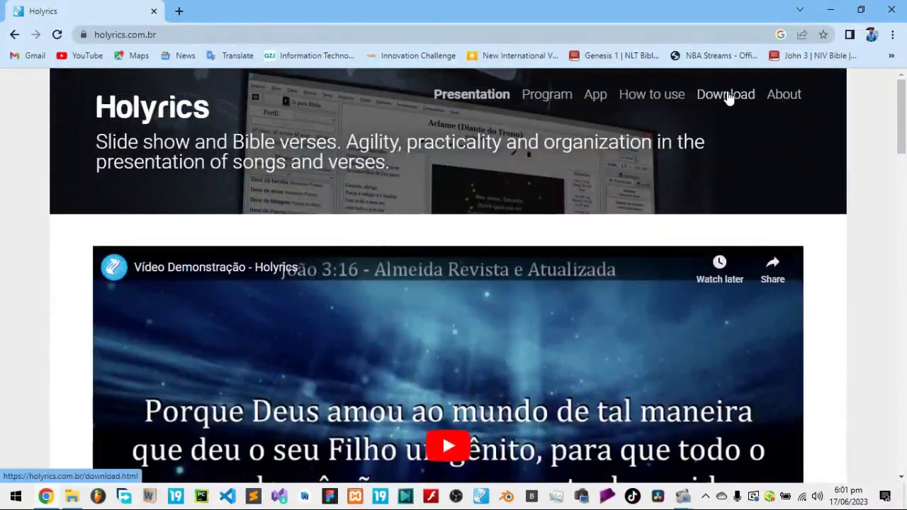
Go to the Download page and review the Windows 64-bit, 32-bit, Linux and Mac installers
click(725, 95)
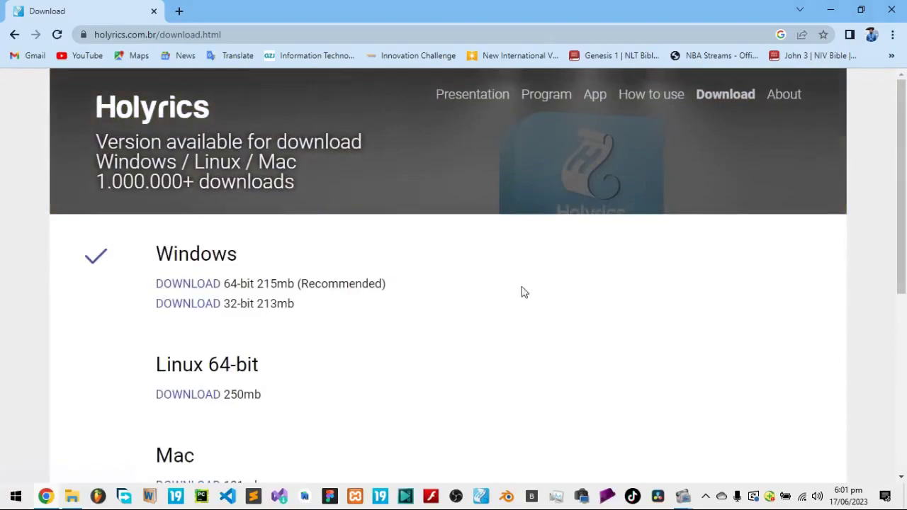
scroll(462, 314, down, 2)
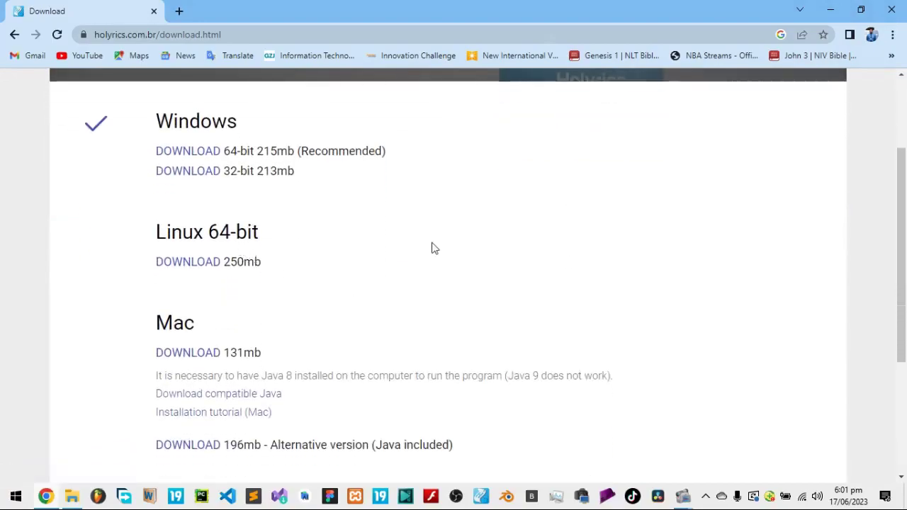
scroll(113, 320, down, 2)
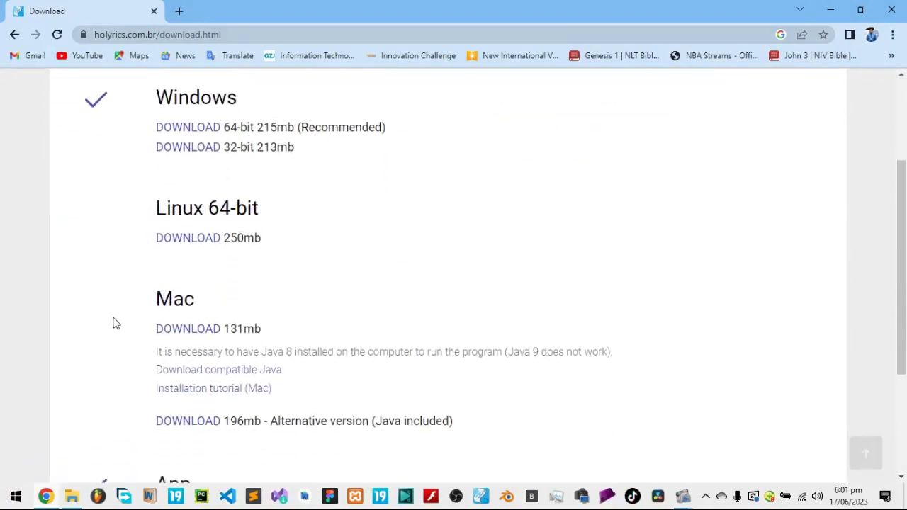
scroll(152, 287, up, 2)
scroll(151, 287, up, 1)
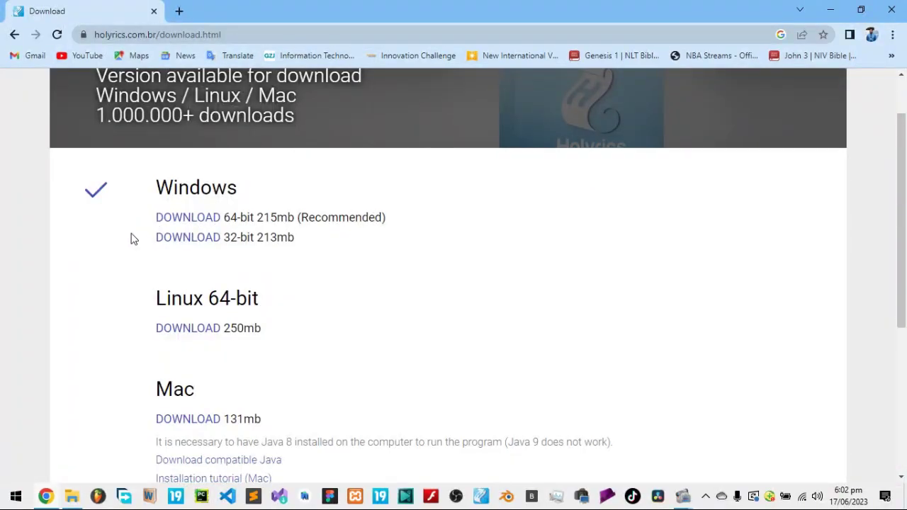
scroll(124, 245, up, 1)
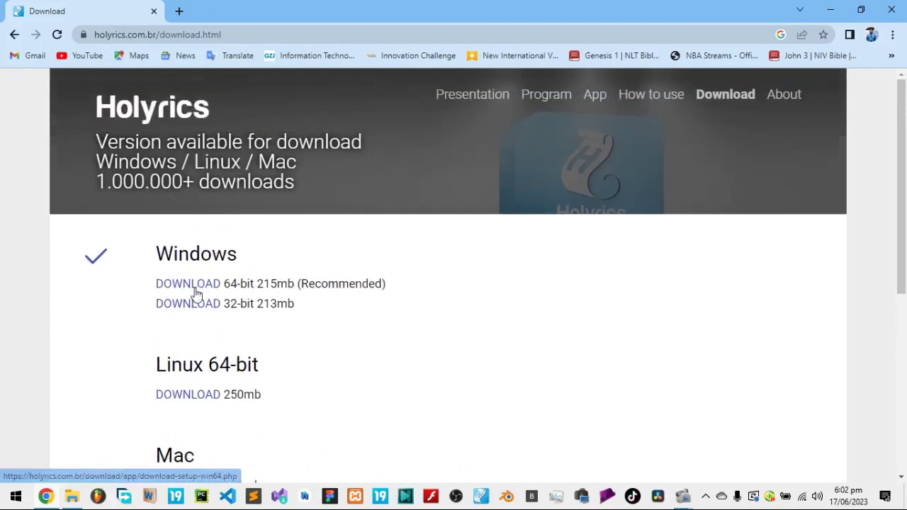
scroll(198, 312, down, 1)
scroll(198, 333, down, 1)
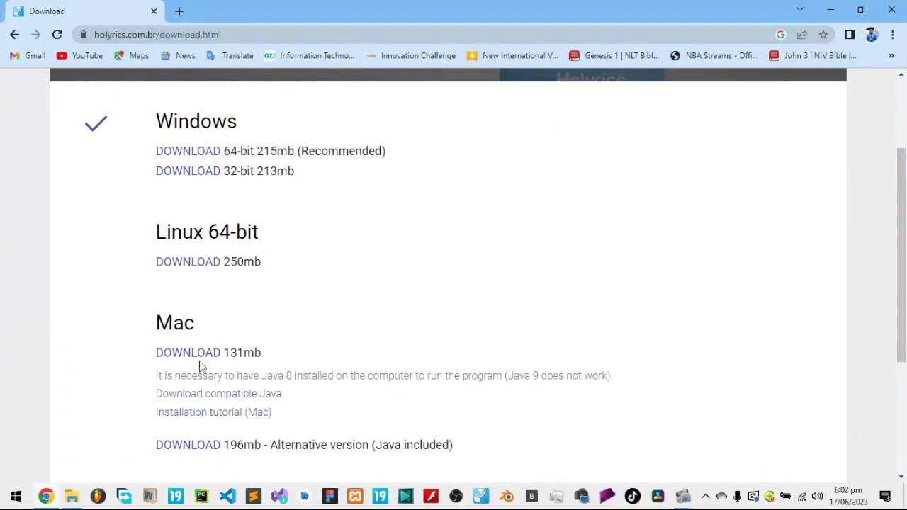
scroll(340, 376, up, 2)
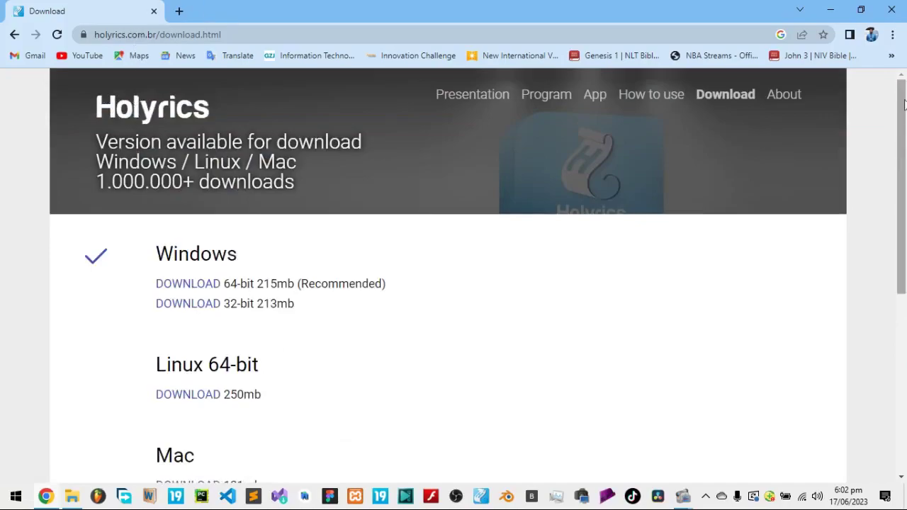
Close Chrome, minimize the Screen Record folder, and launch Holyrics from the taskbar
click(888, 7)
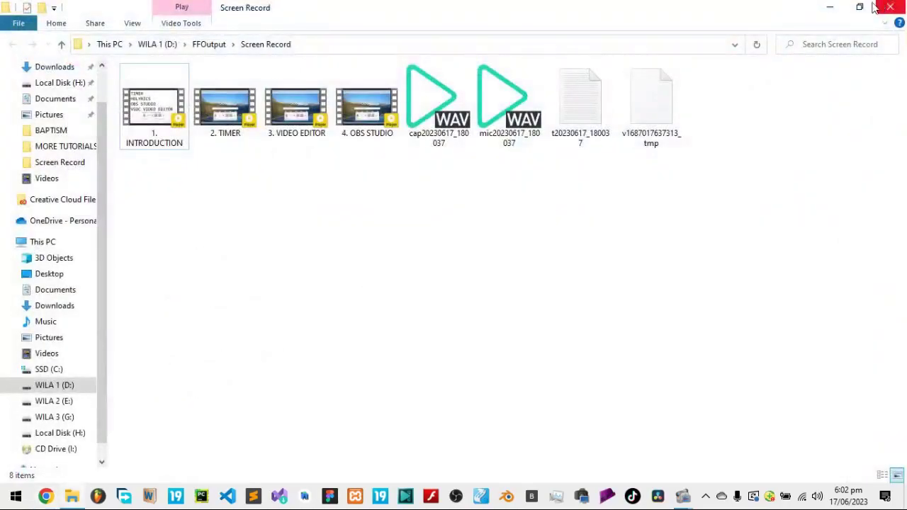
click(831, 8)
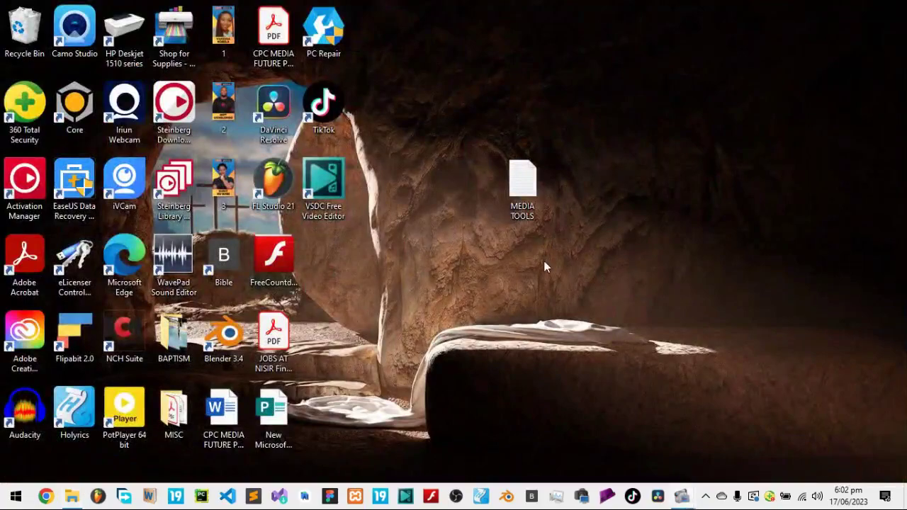
click(481, 497)
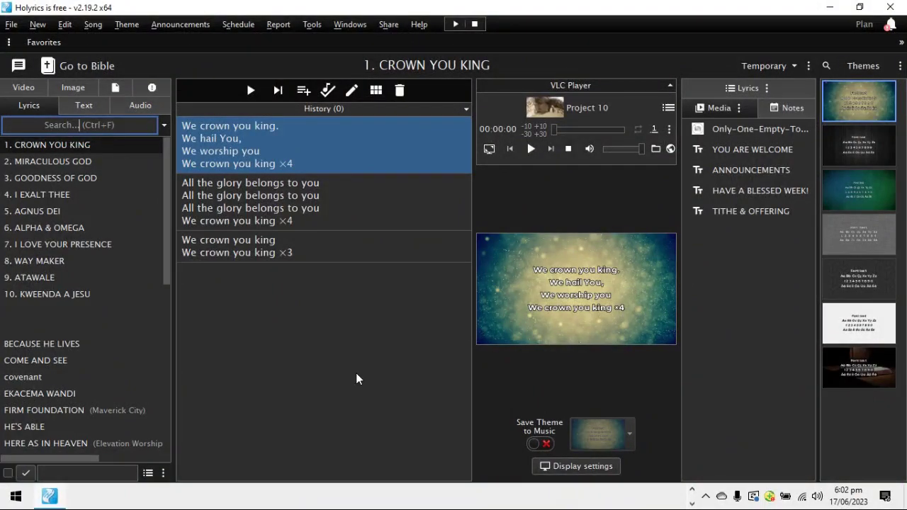
Project the last slide 'We crown you king ×3', then minimize and restore Holyrics
click(302, 405)
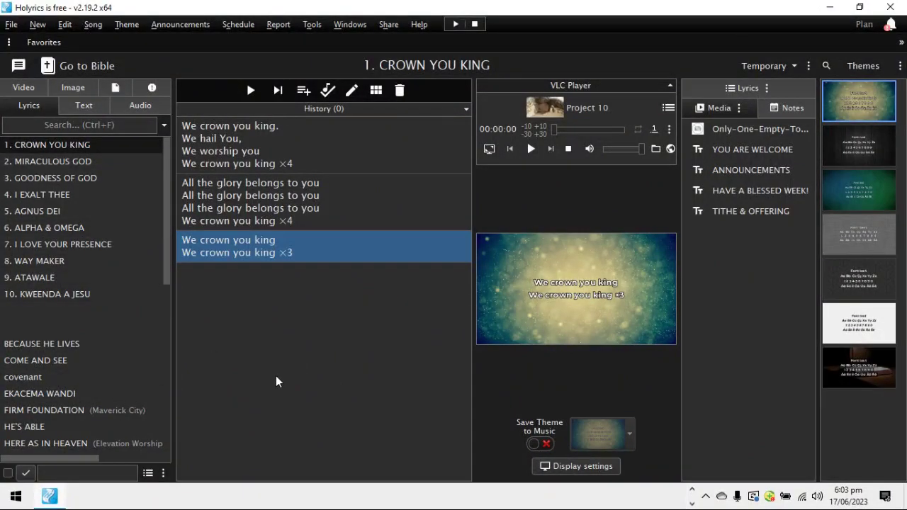
click(830, 7)
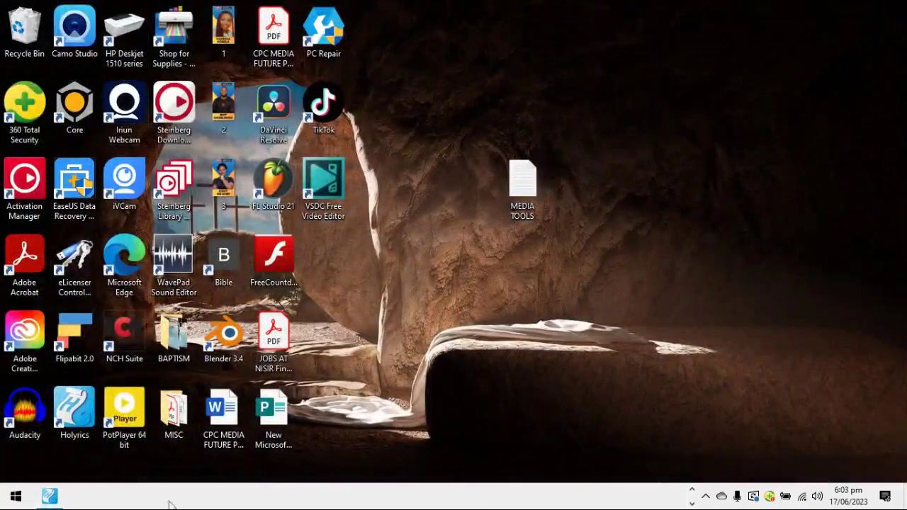
click(50, 497)
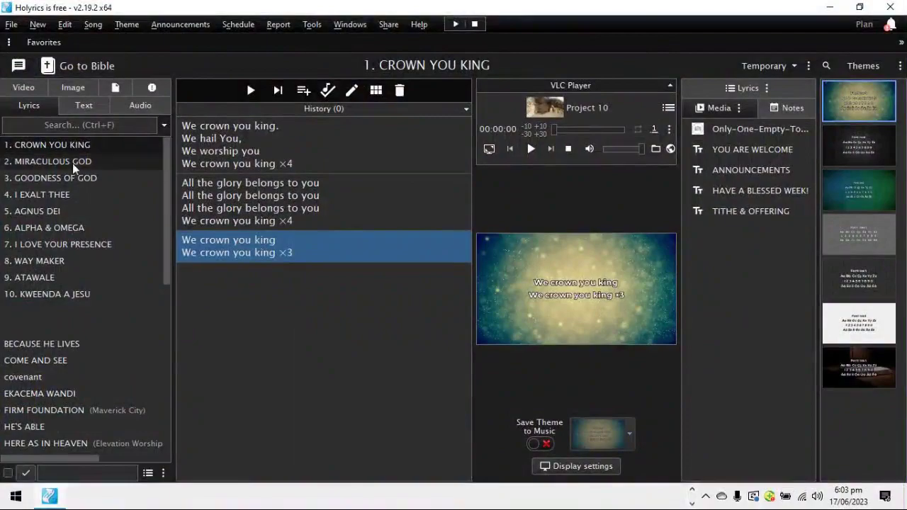
Switch the left panel to the Text list showing items like ANNOUNCEMENTS
scroll(68, 227, down, 1)
scroll(68, 227, up, 1)
click(92, 107)
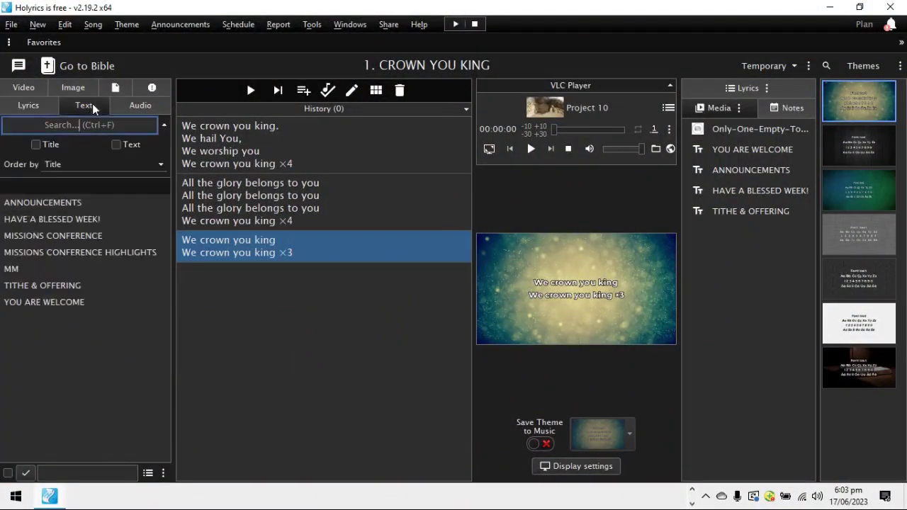
click(249, 324)
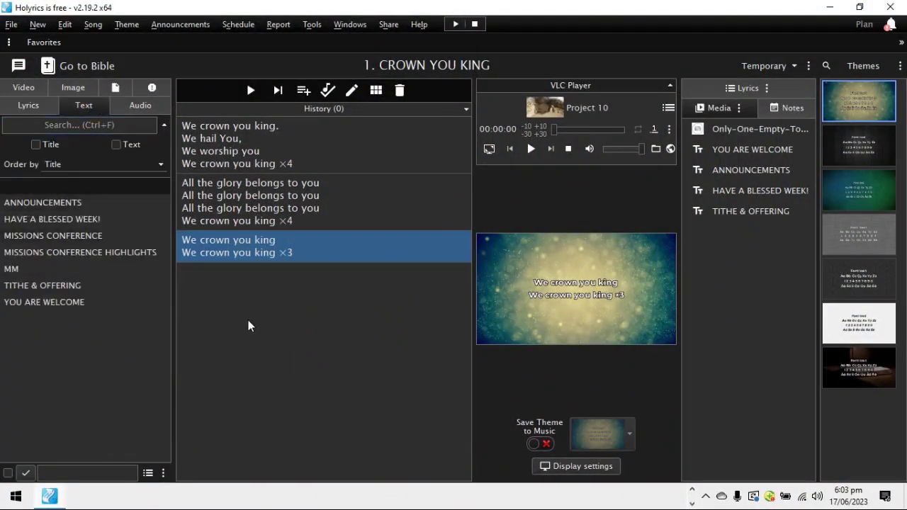
click(38, 24)
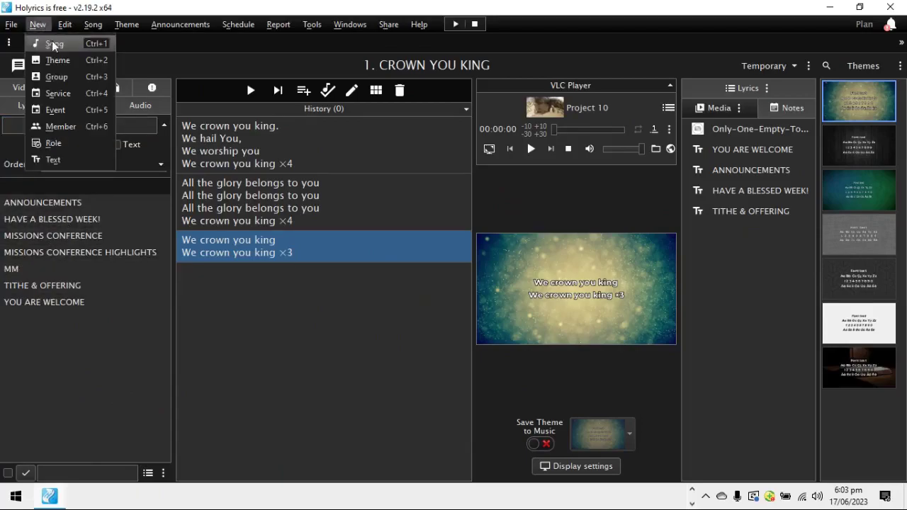
click(54, 40)
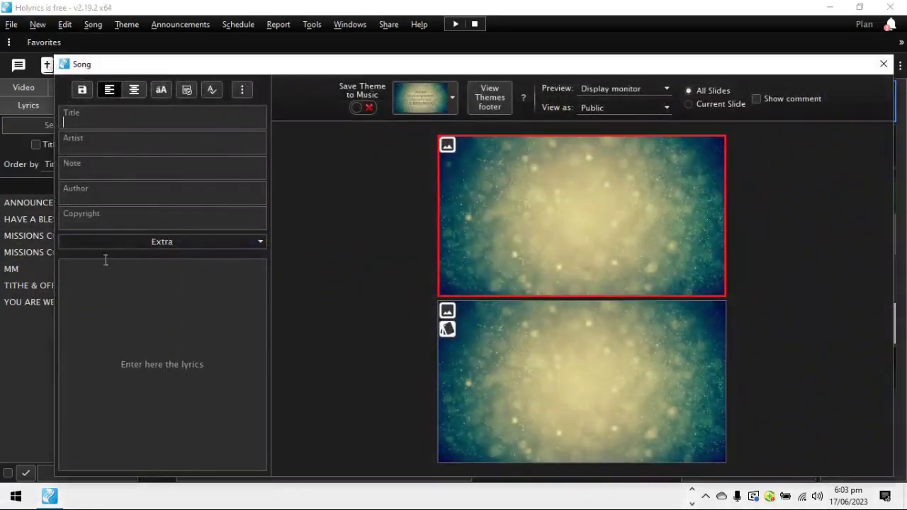
click(127, 294)
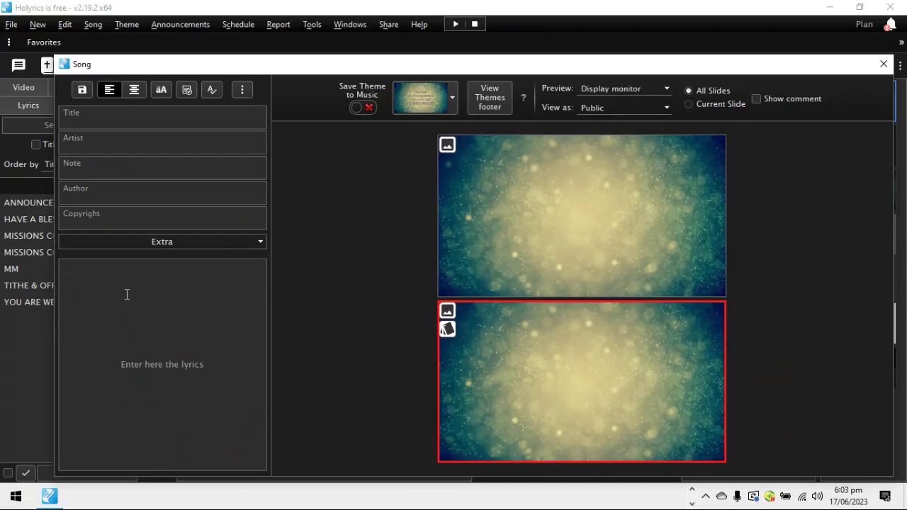
text(EJWOWUBFOEUWBFHEBFHEBFH)
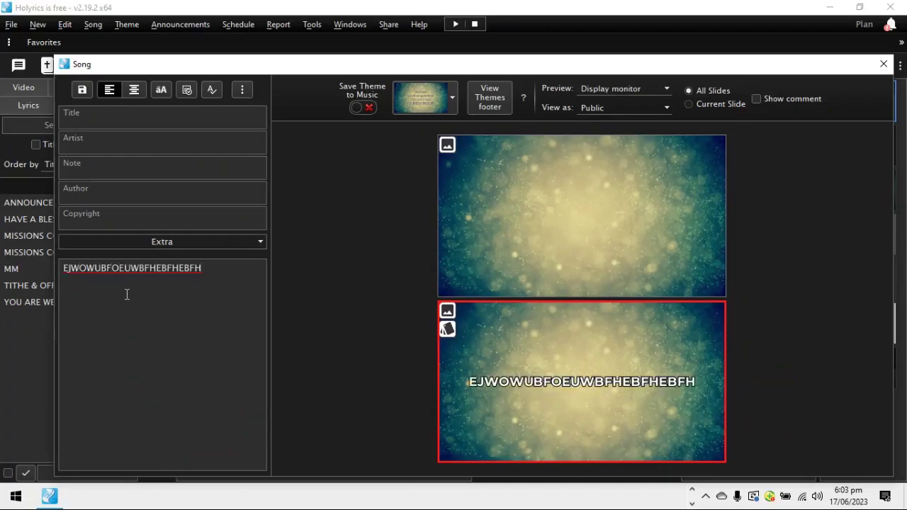
click(884, 64)
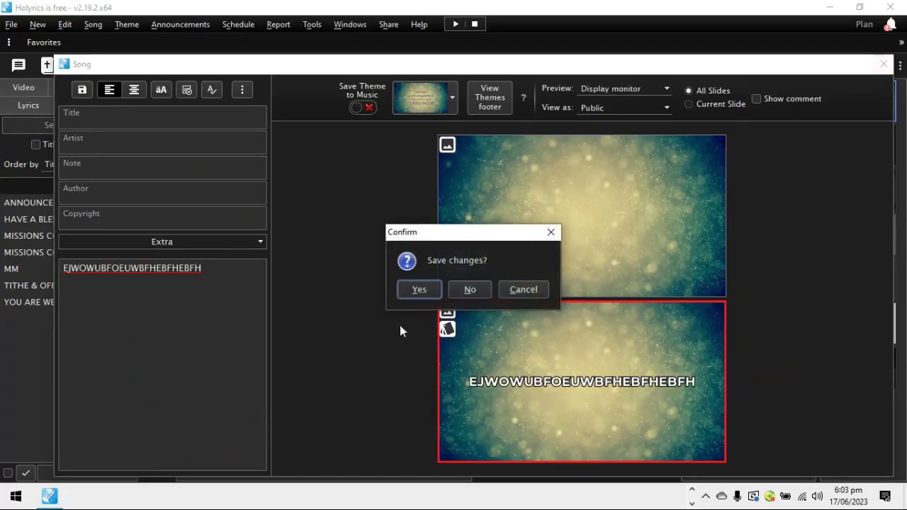
click(467, 290)
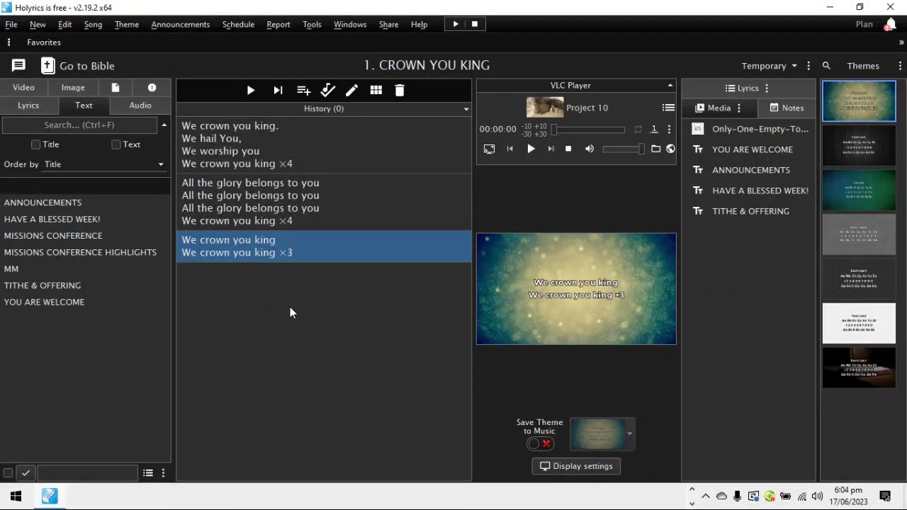
Set Windows projection to Extend onto the second screen, then close the projection panel
key(super+p)
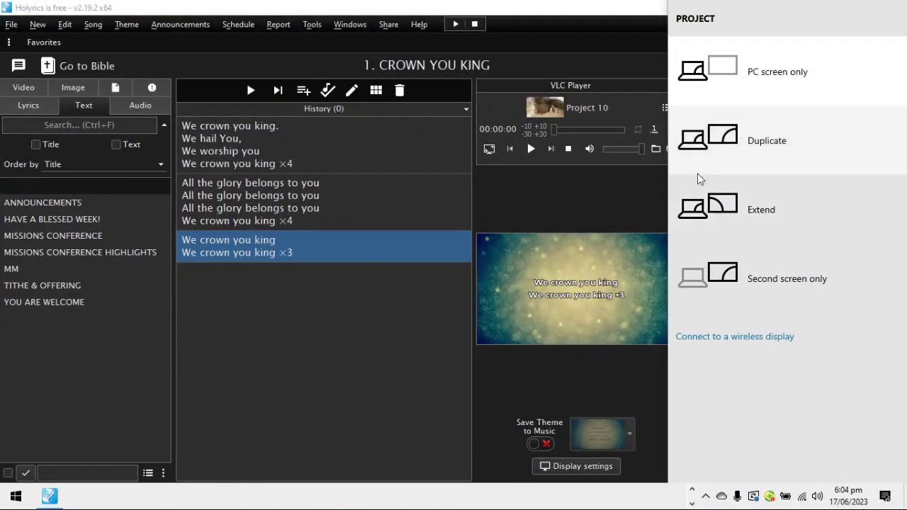
click(741, 144)
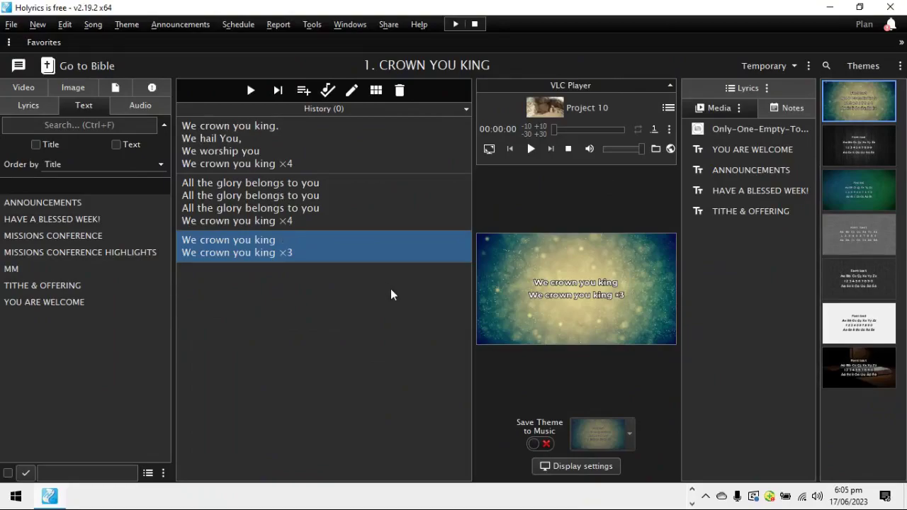
key(super+p)
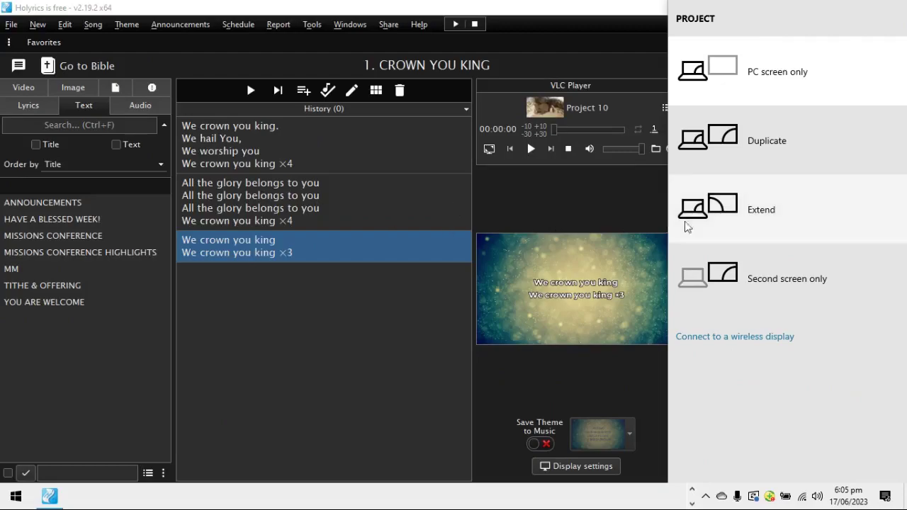
click(753, 219)
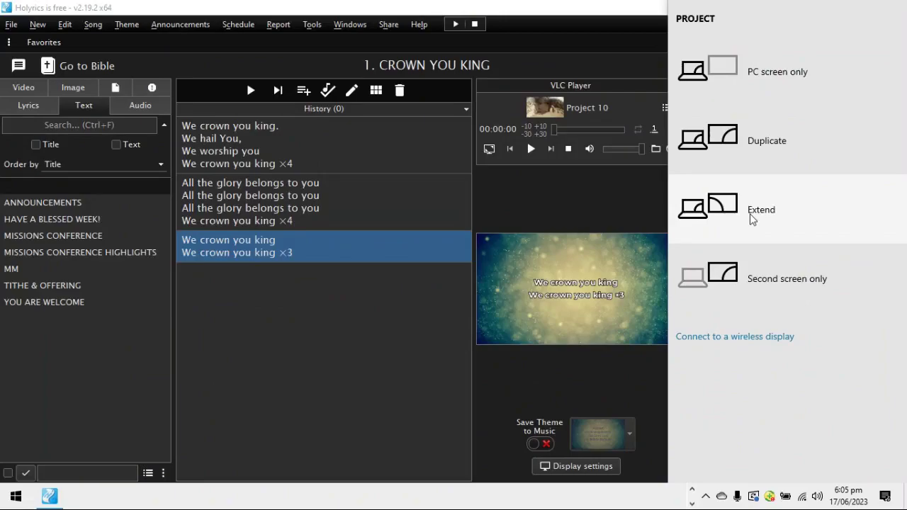
click(731, 215)
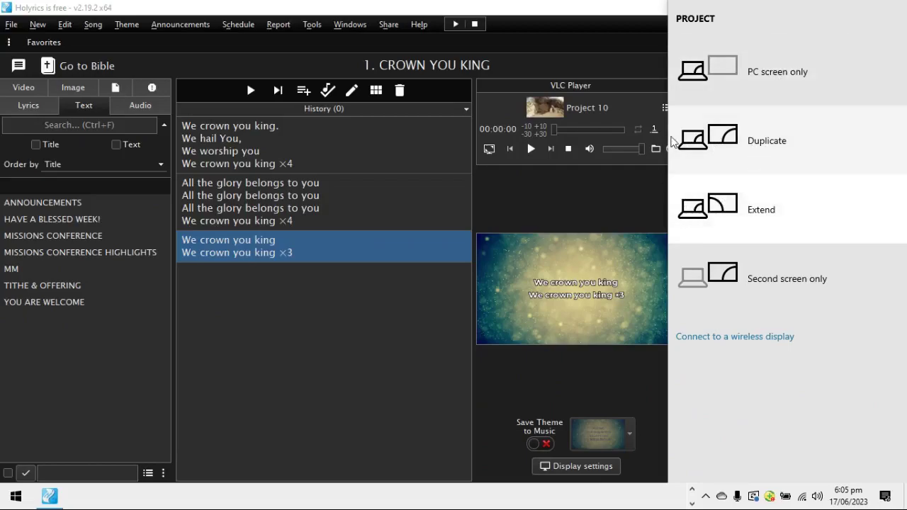
click(776, 139)
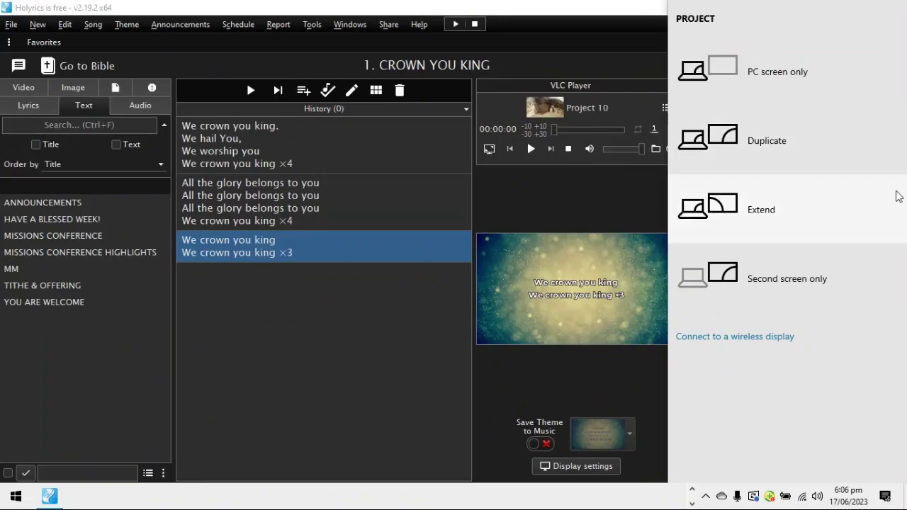
click(424, 248)
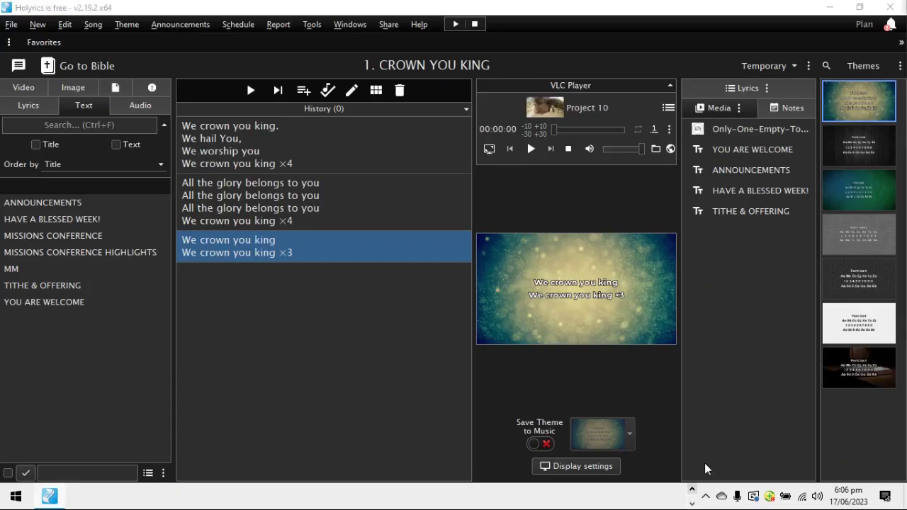
Re-apply Extend display mode, then show the Lyrics song library in Holyrics' left panel
key(super+p)
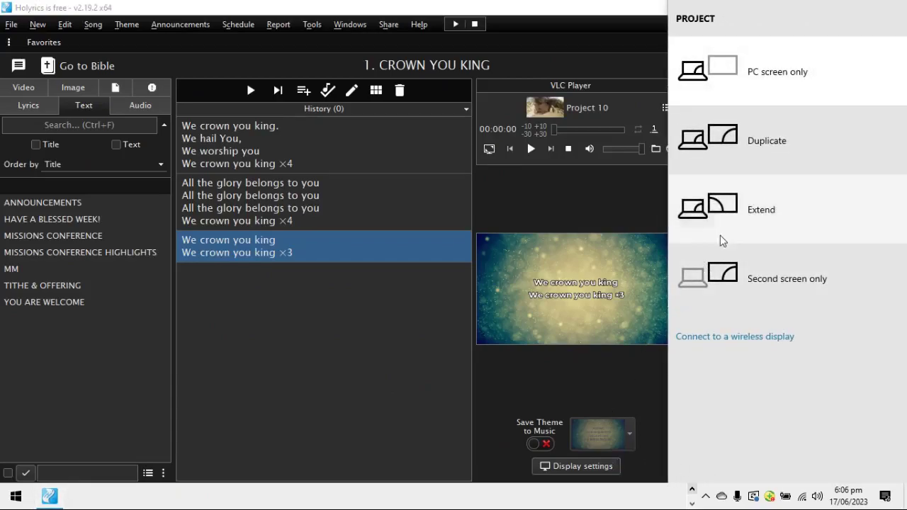
click(734, 222)
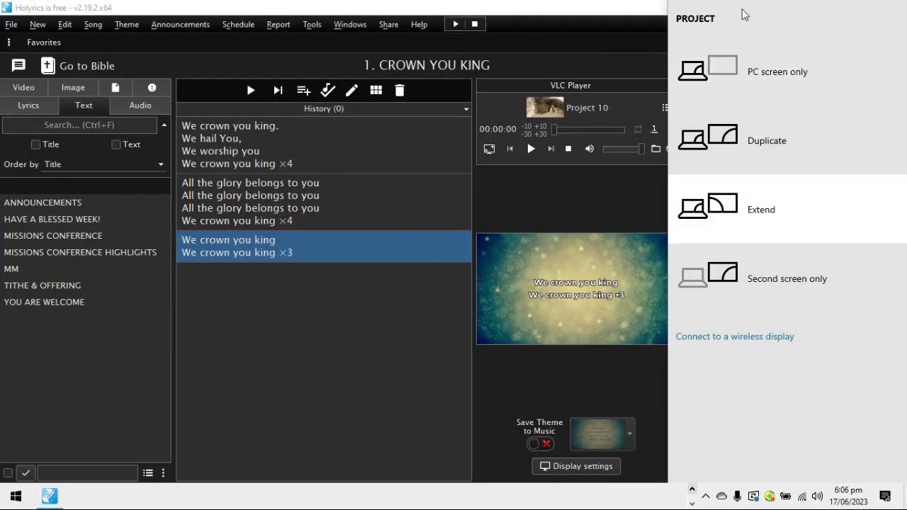
click(396, 336)
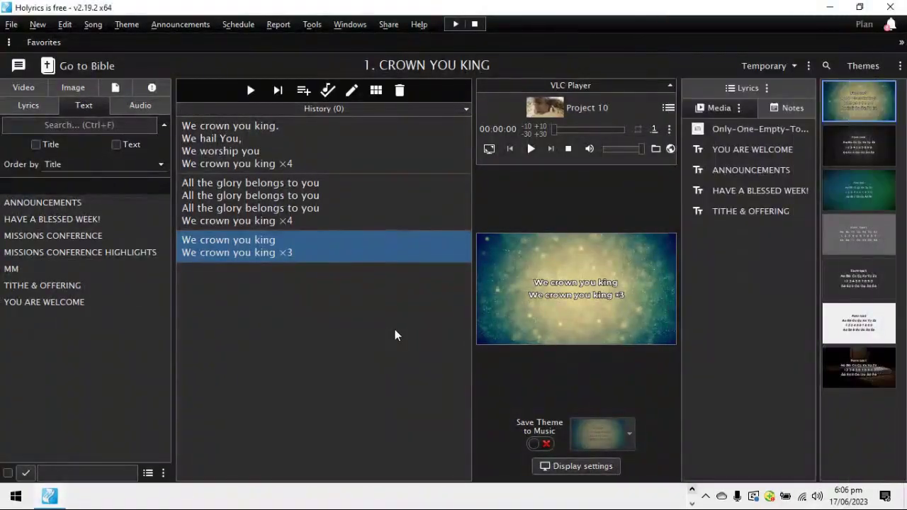
click(40, 112)
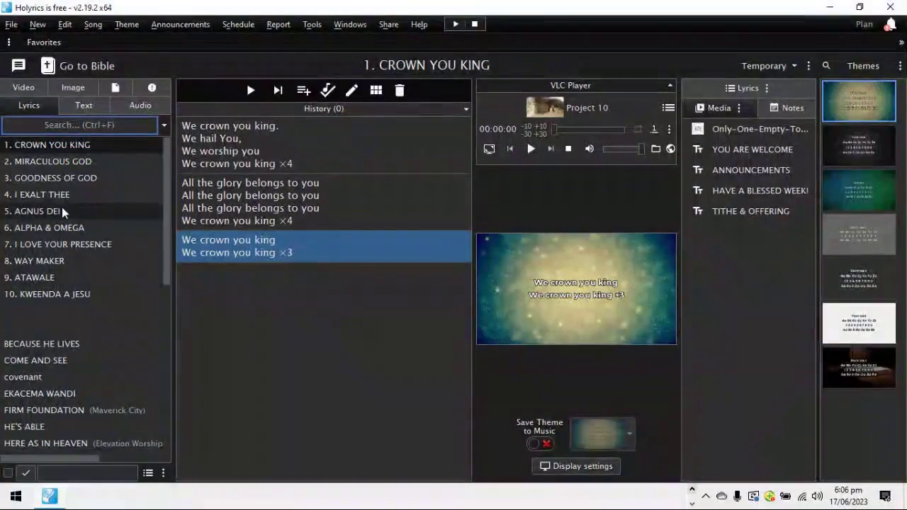
Step through songs in the lyrics library, loading CROWN YOU KING's slides
click(67, 178)
click(67, 162)
click(73, 309)
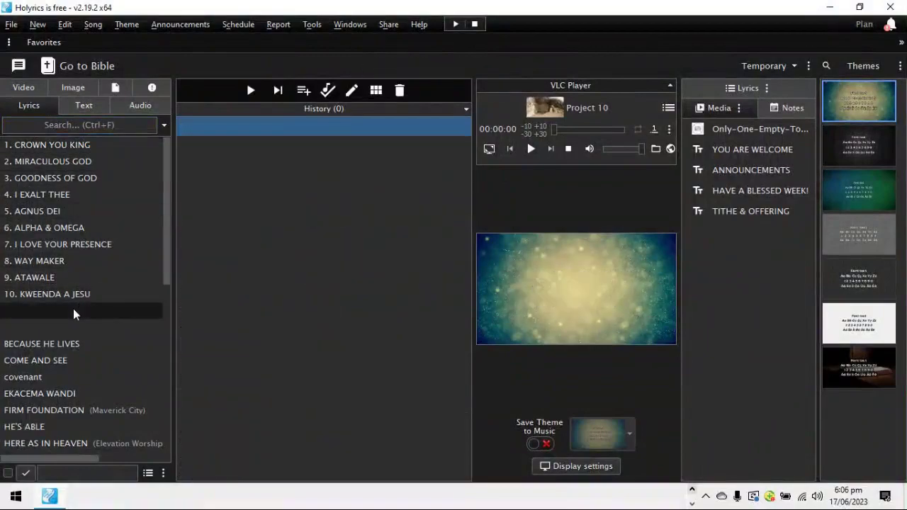
click(28, 146)
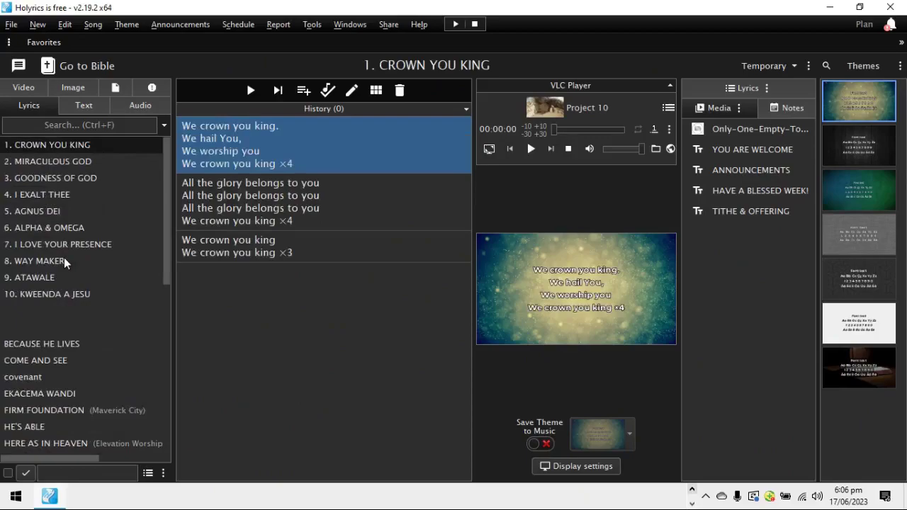
scroll(24, 351, down, 6)
scroll(29, 348, up, 6)
Browse ATAWALE and WAY MAKER, reload CROWN YOU KING, and open the New menu
click(60, 291)
click(59, 277)
click(62, 261)
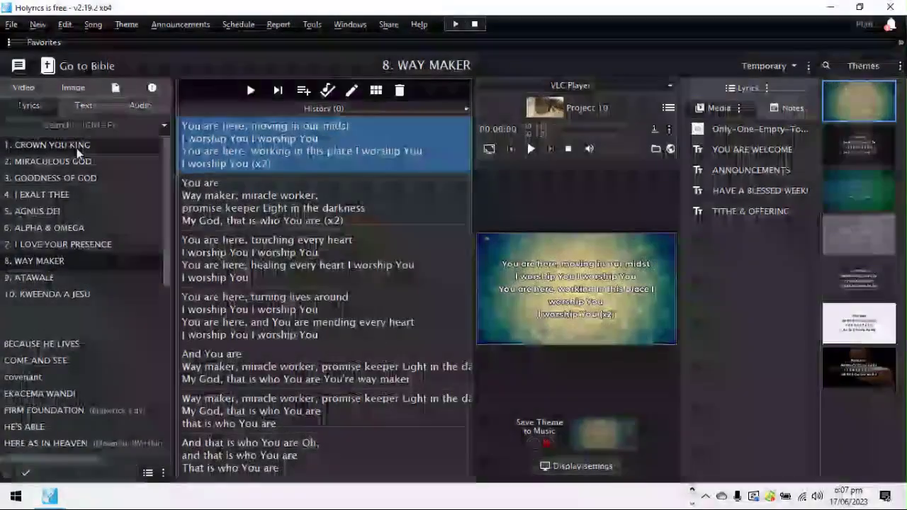
click(76, 147)
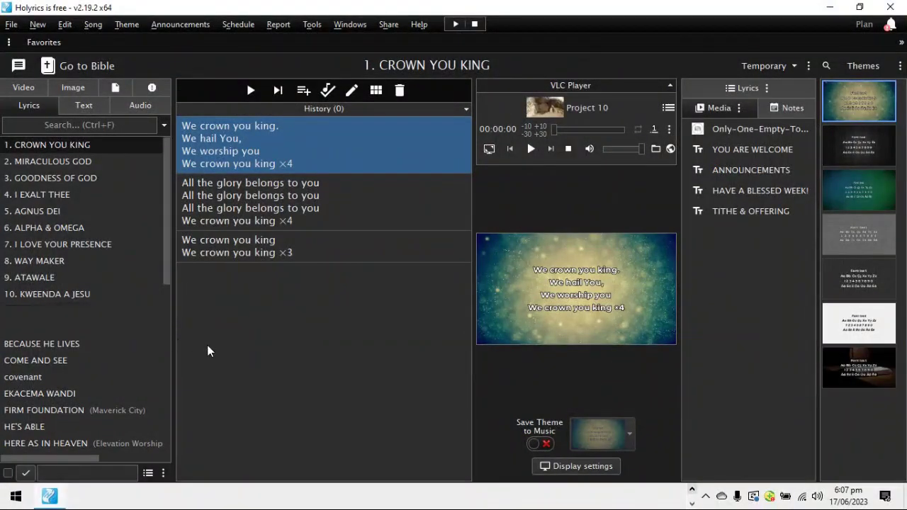
click(38, 25)
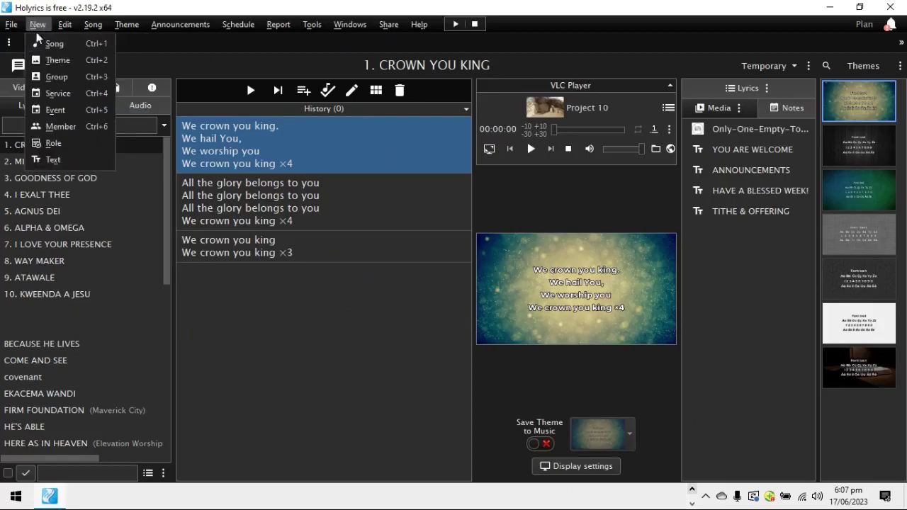
Create a new song and enter the title YES JESUS LOVES ME
click(44, 48)
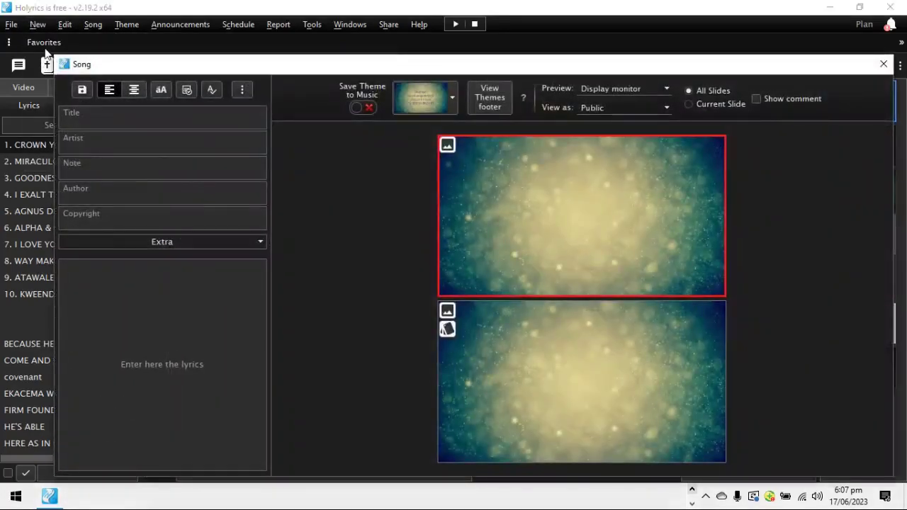
drag(300, 70, 282, 86)
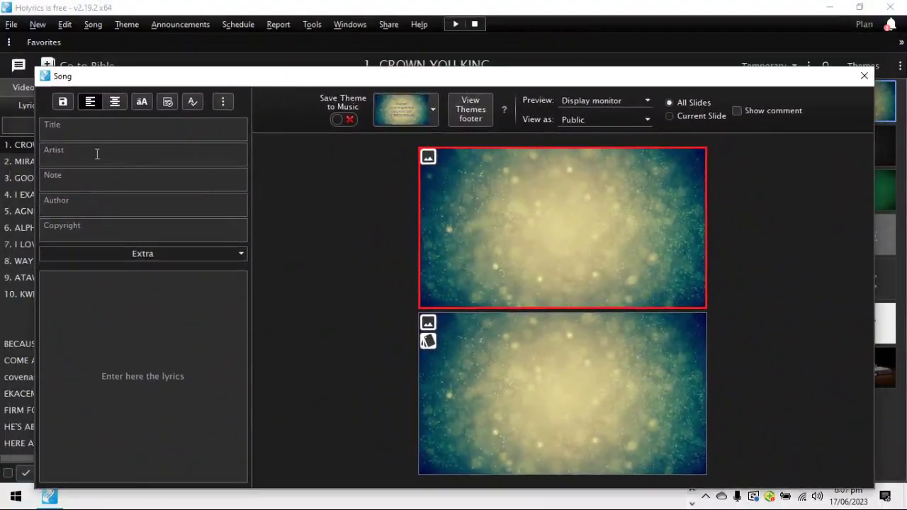
click(98, 196)
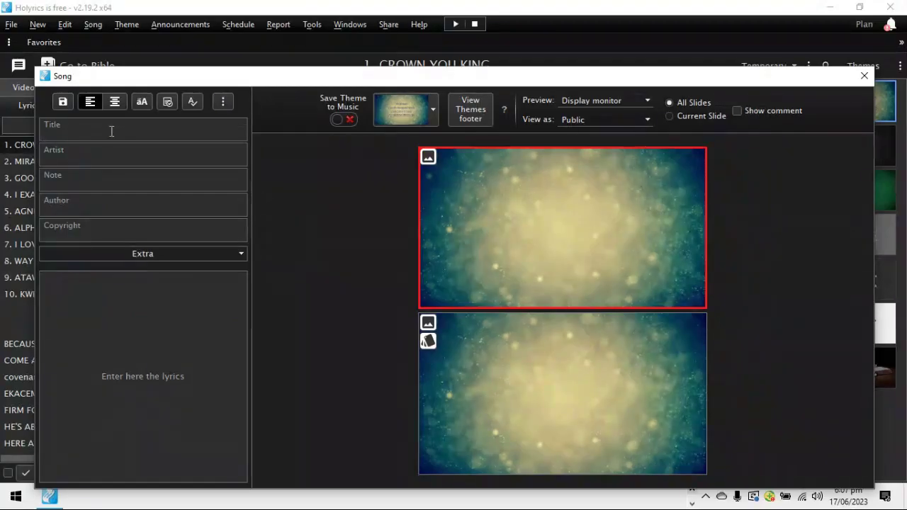
text(YES JESUS LOVES ME)
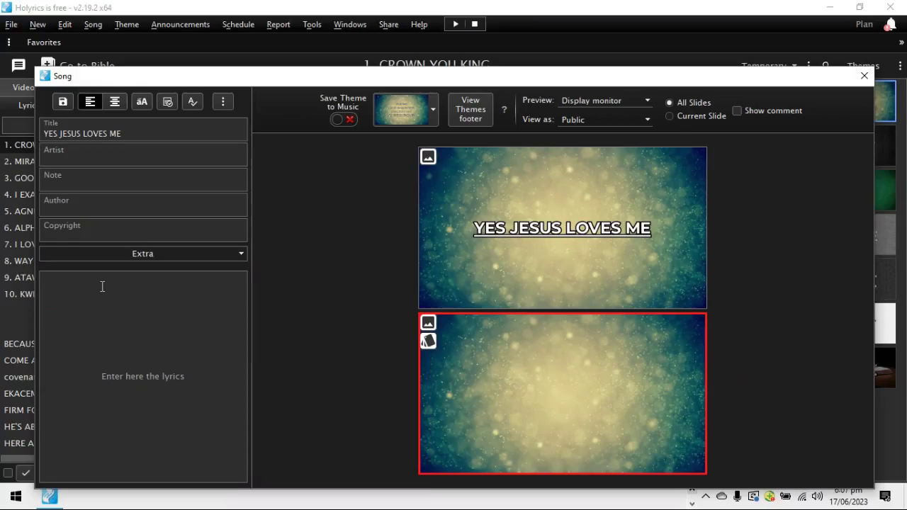
Enter lyrics 'YES JESUS LOVES ME / YES JESUS LOVES', blank line, then 'FOR THE BIBLE TELLS ME SO'
text(YES)
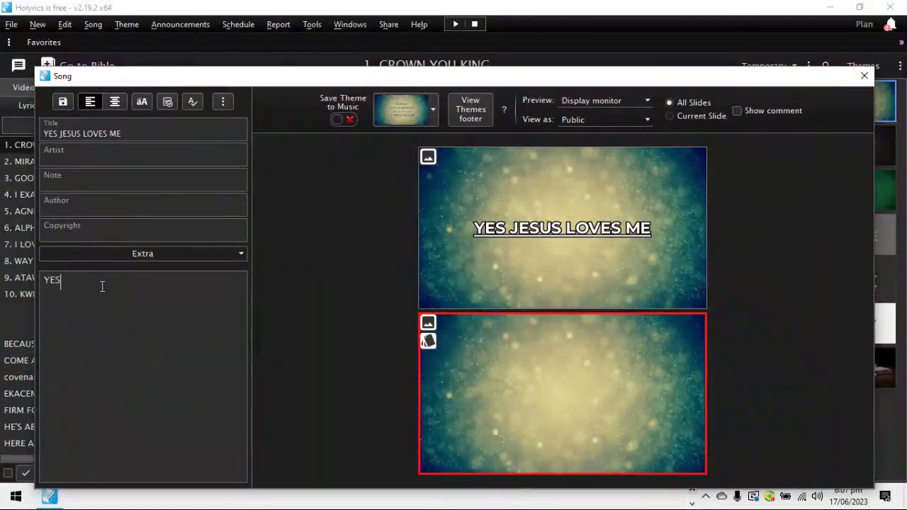
text( JESUS LOVES ME)
key(Return)
text(YES JESUS L)
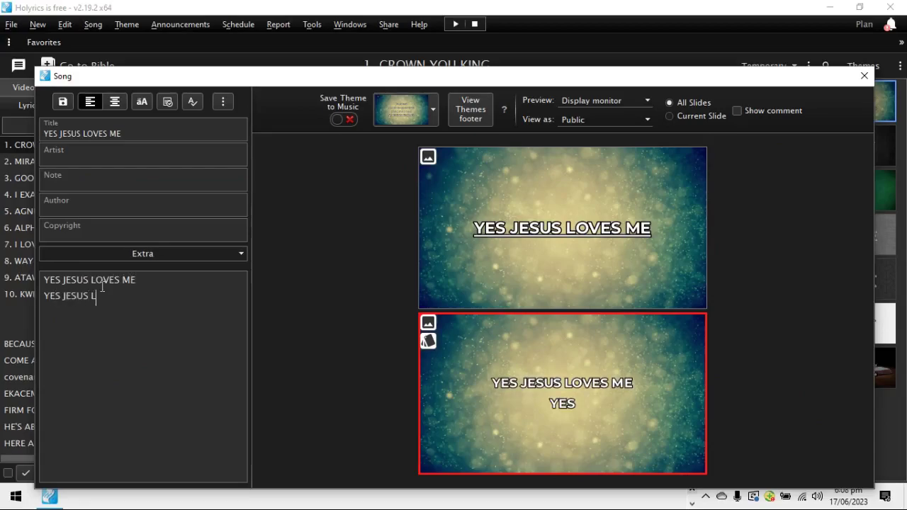
text(OVES)
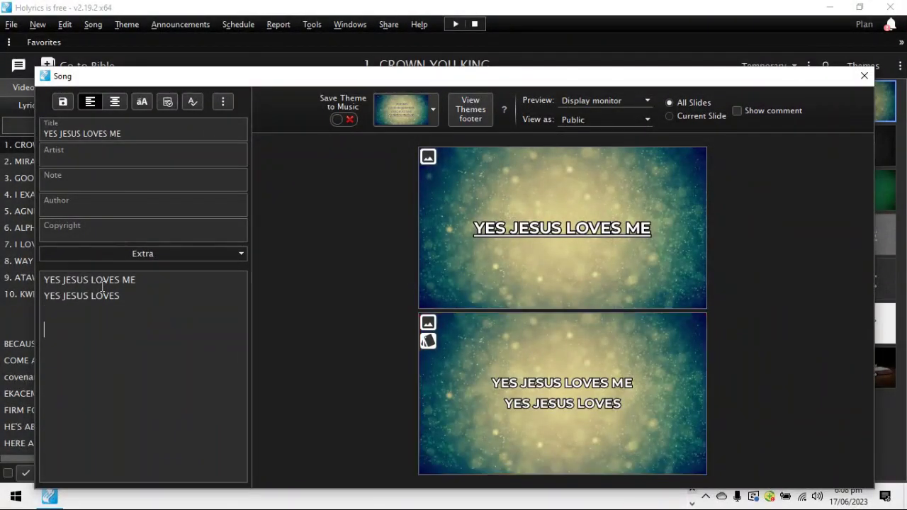
key(Return)
key(Return)
text(FOR THE BIBLE TELLS ME SO)
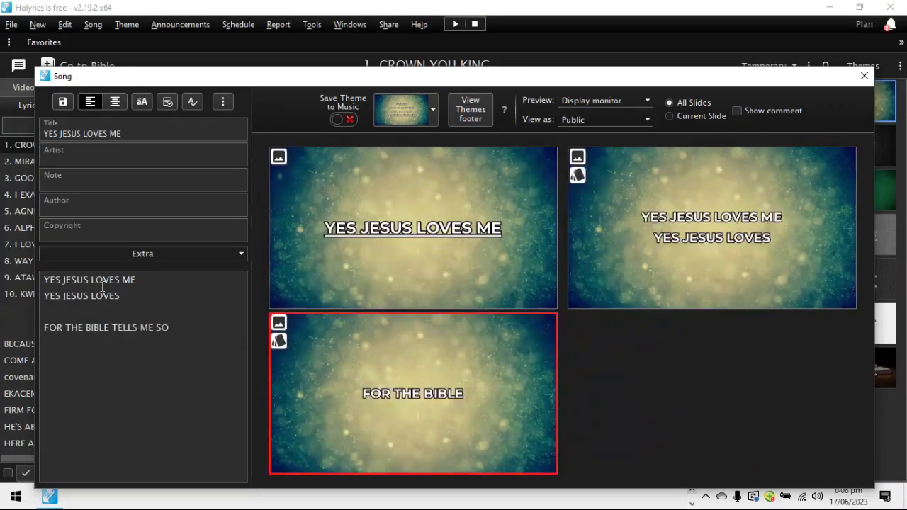
Save the new song YES JESUS LOVES ME and close the song editor
click(64, 103)
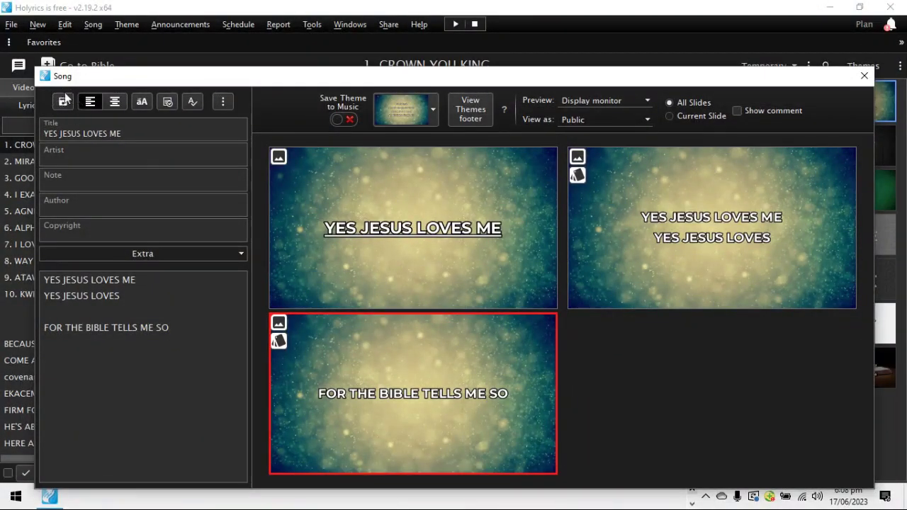
click(64, 103)
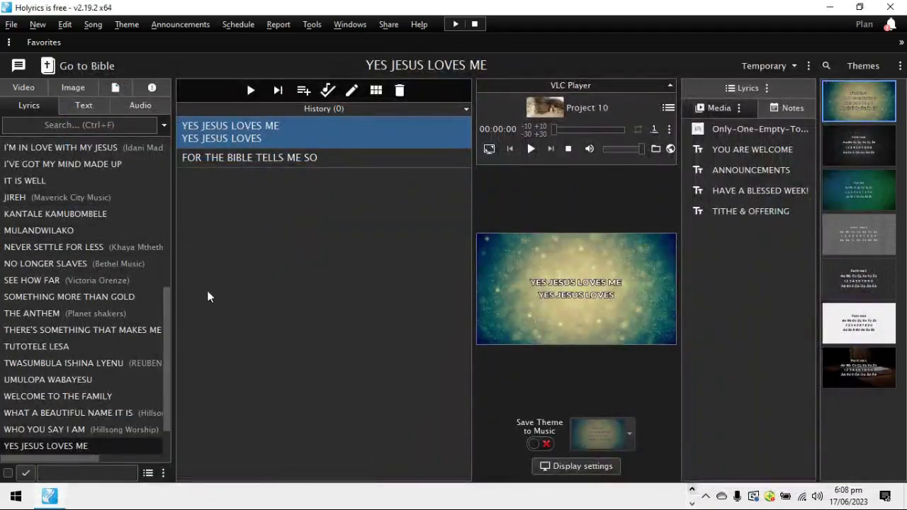
scroll(168, 319, down, 1)
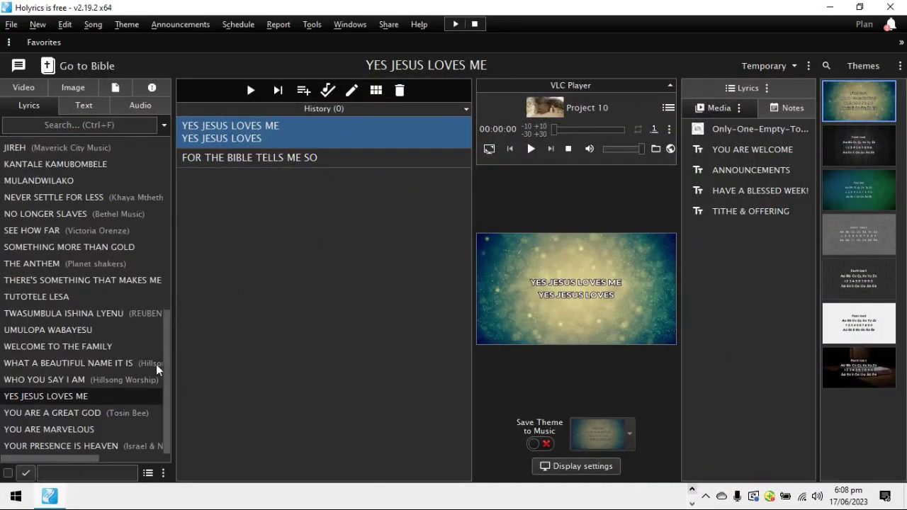
Add YES JESUS LOVES ME to the playlist and project its first slide, then 'FOR THE BIBLE TELLS ME SO'
double_click(39, 397)
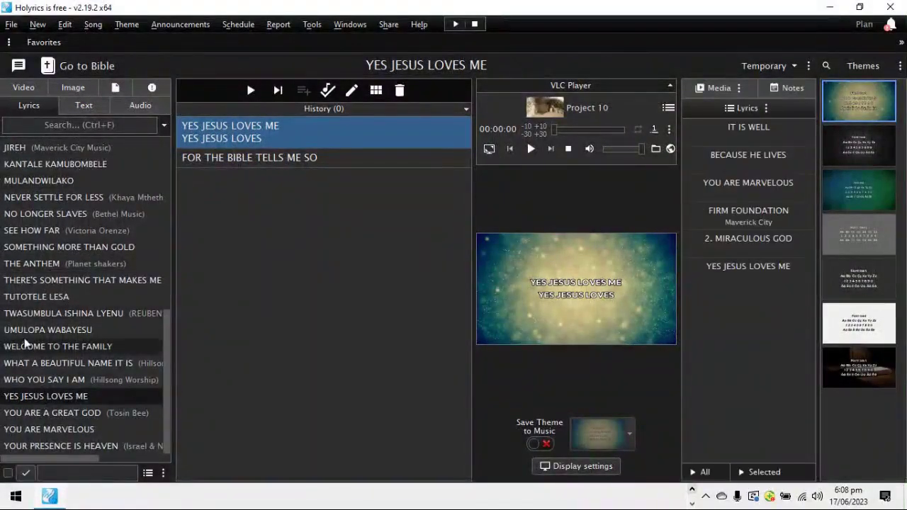
click(277, 138)
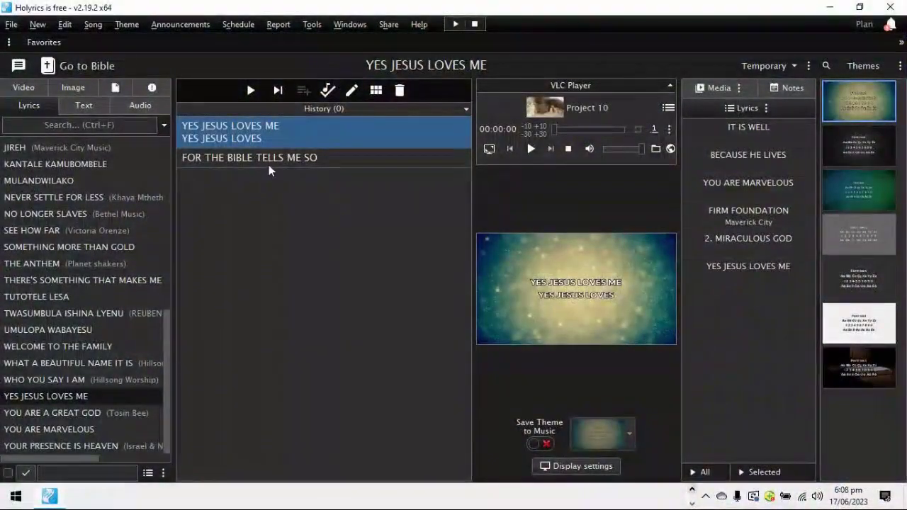
click(274, 159)
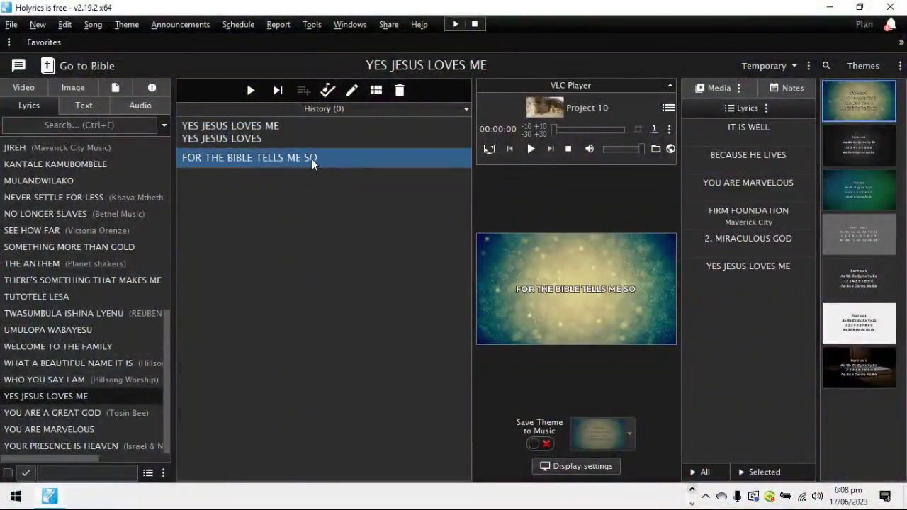